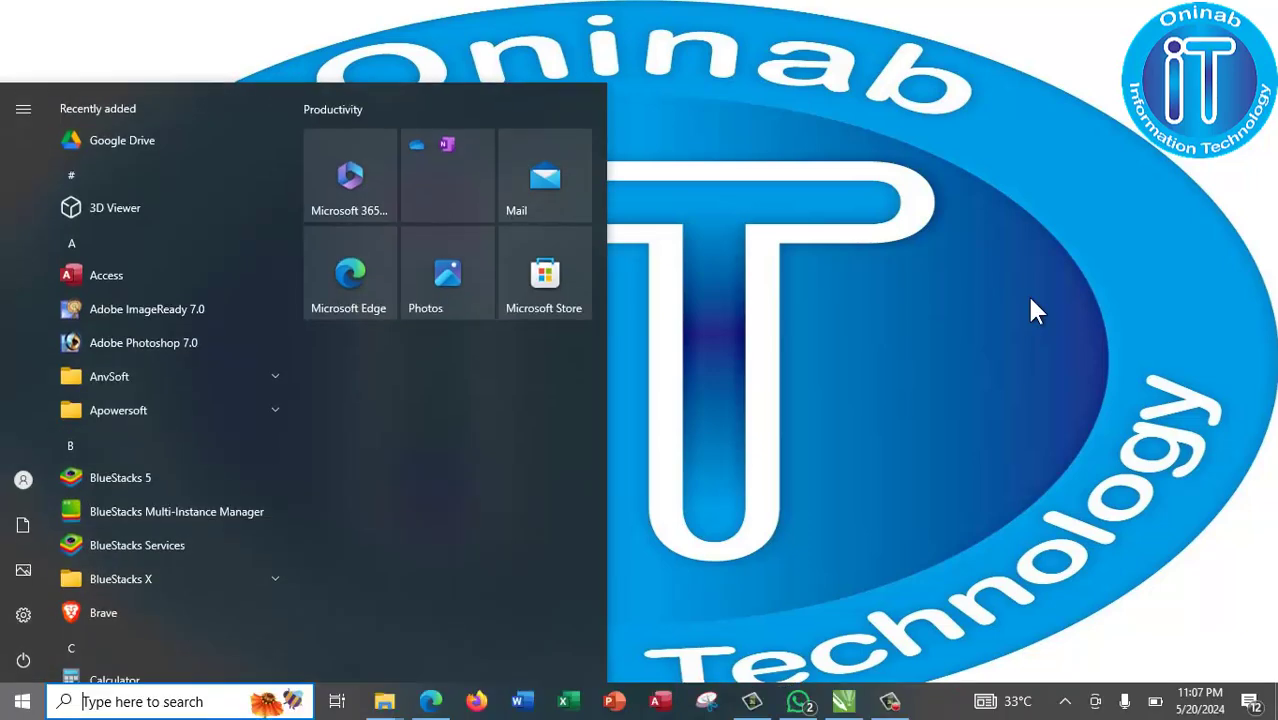
- Search 'cur' and launch the 'Change mouse pointer size' setting
type("c")
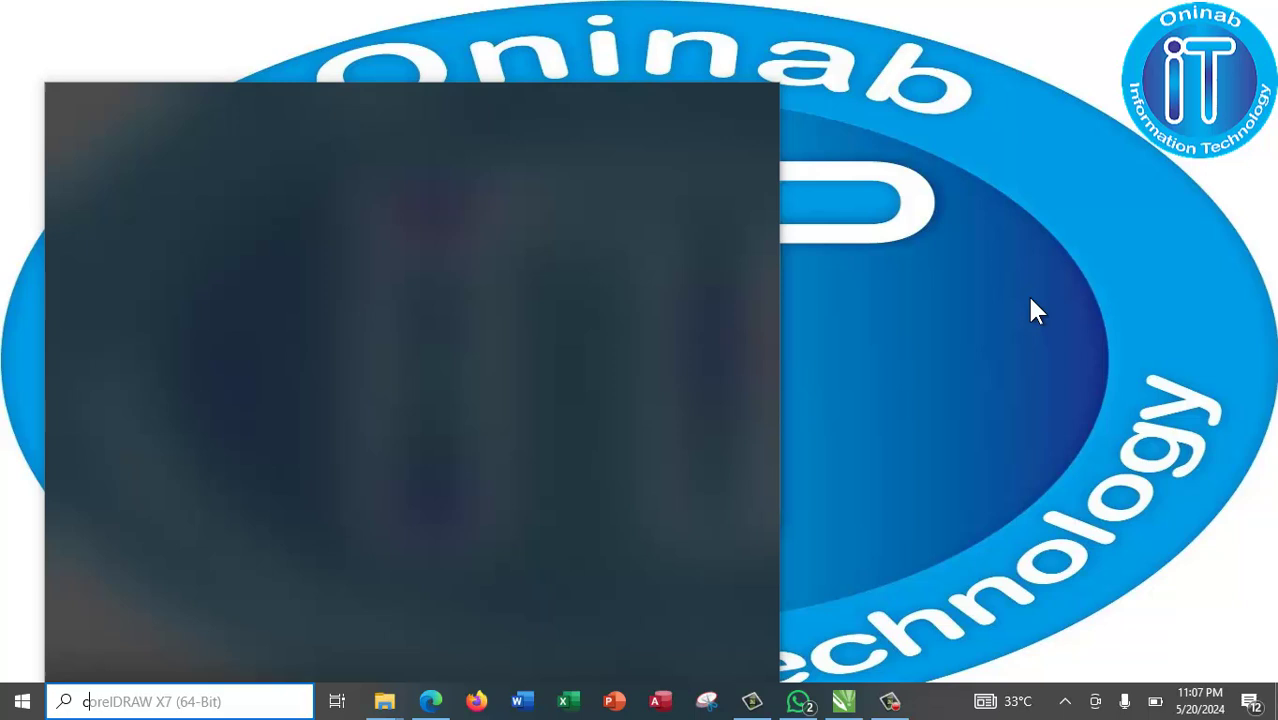
type("ur")
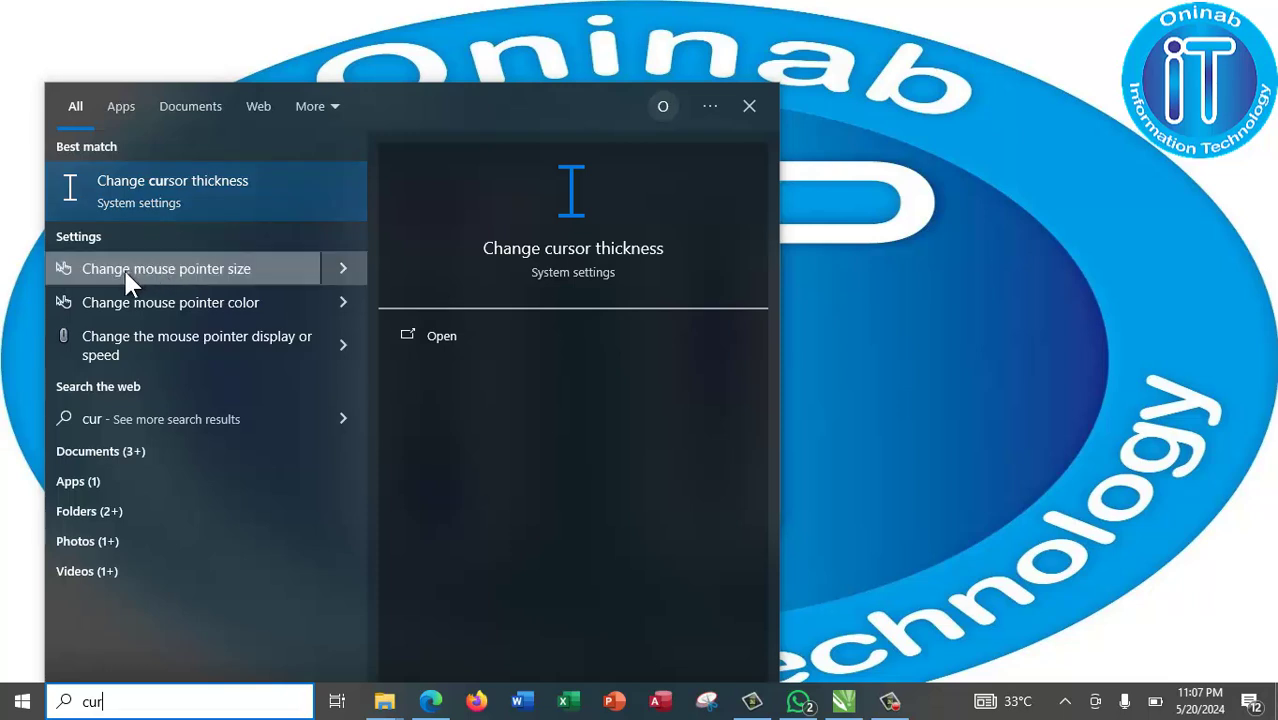
left_click(217, 272)
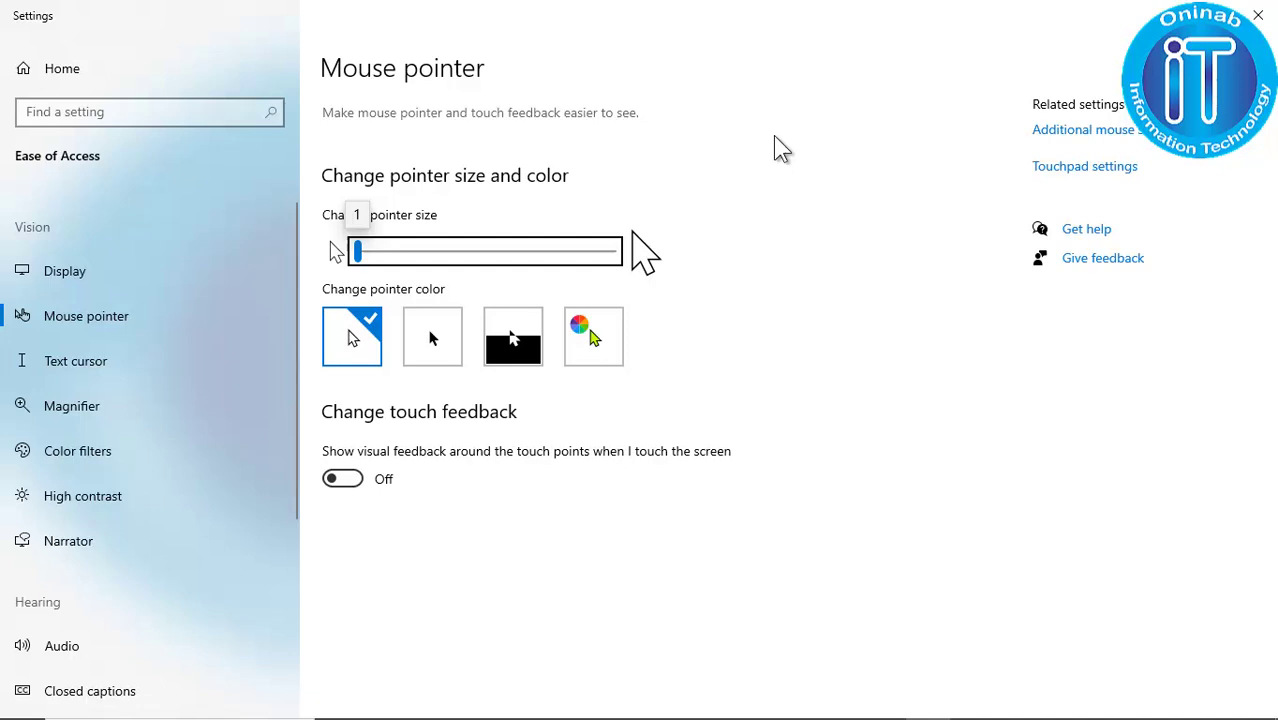
- Switch the pointer colour from white to Black and go to the Mouse settings page
left_click(1066, 134)
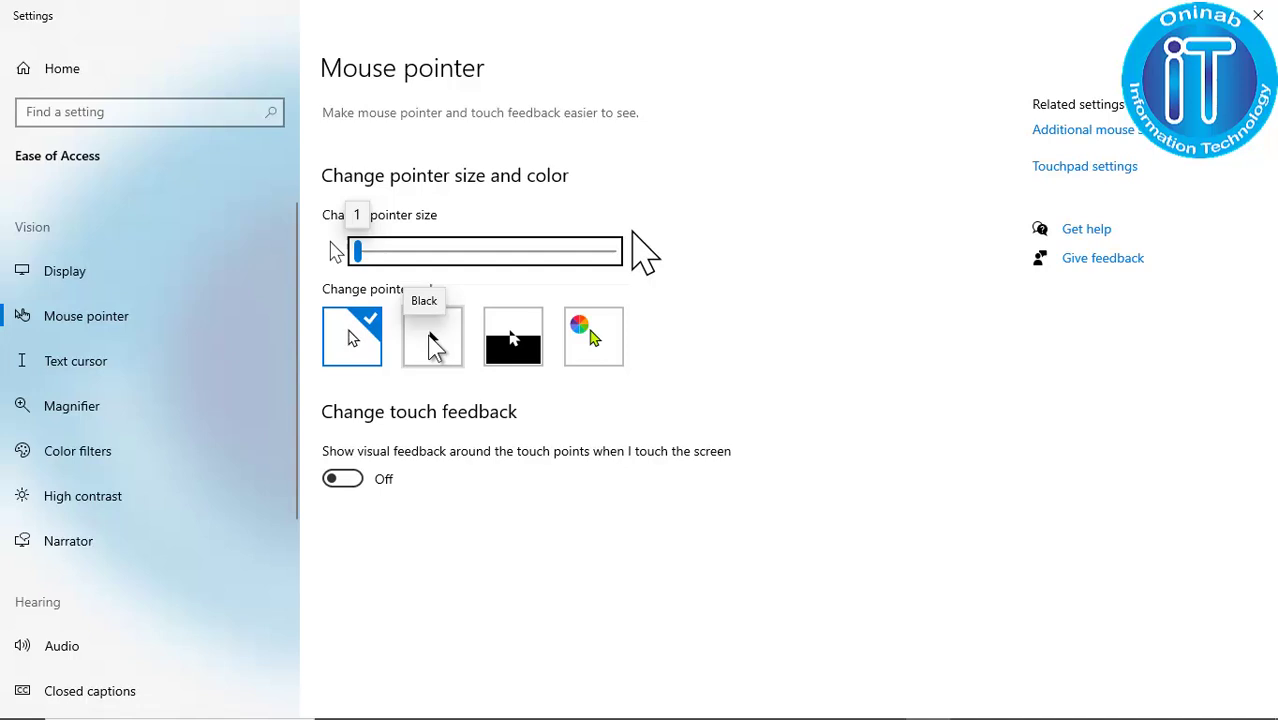
left_click(430, 335)
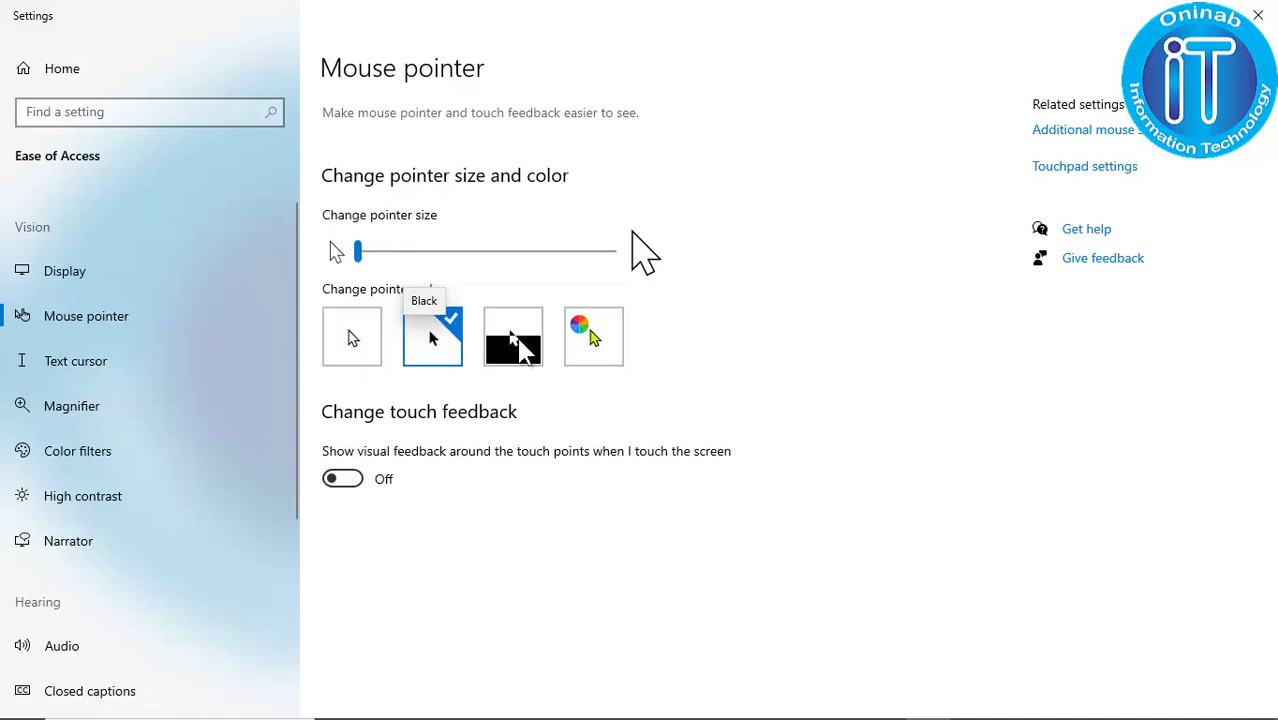
left_click(1121, 133)
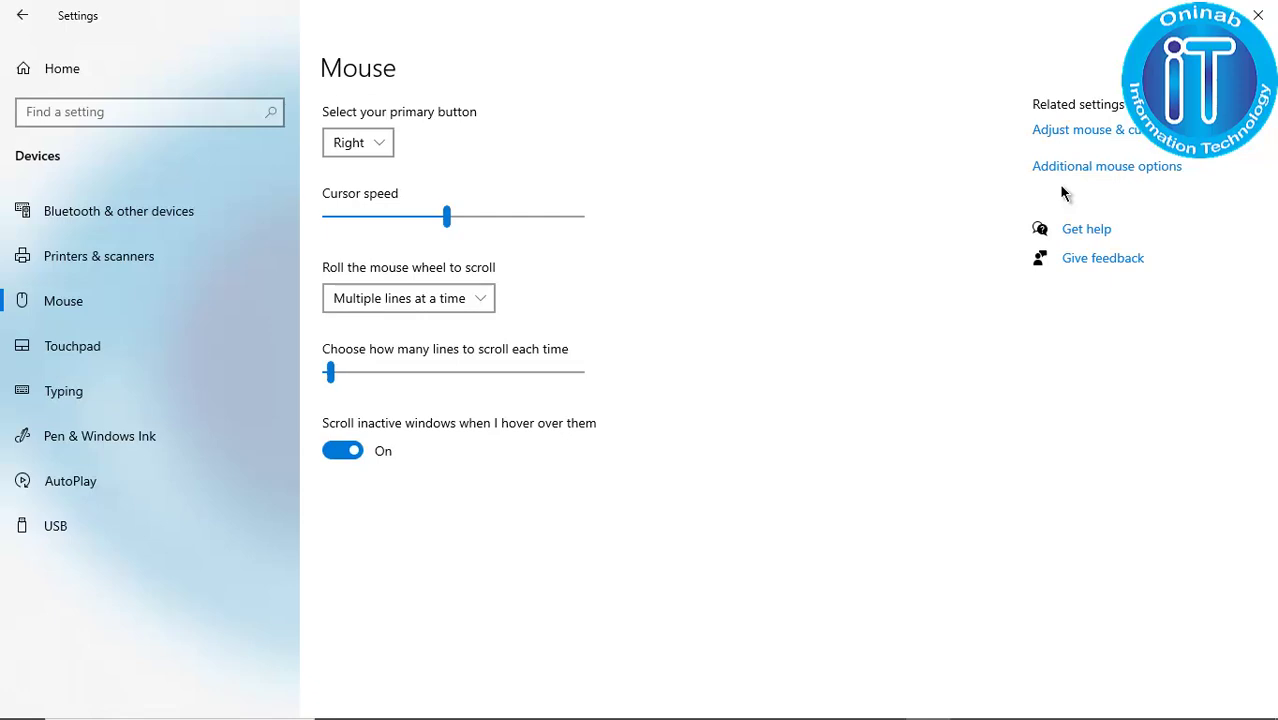
- Open the classic Mouse Properties dialog through 'Additional mouse options'
left_click(1120, 172)
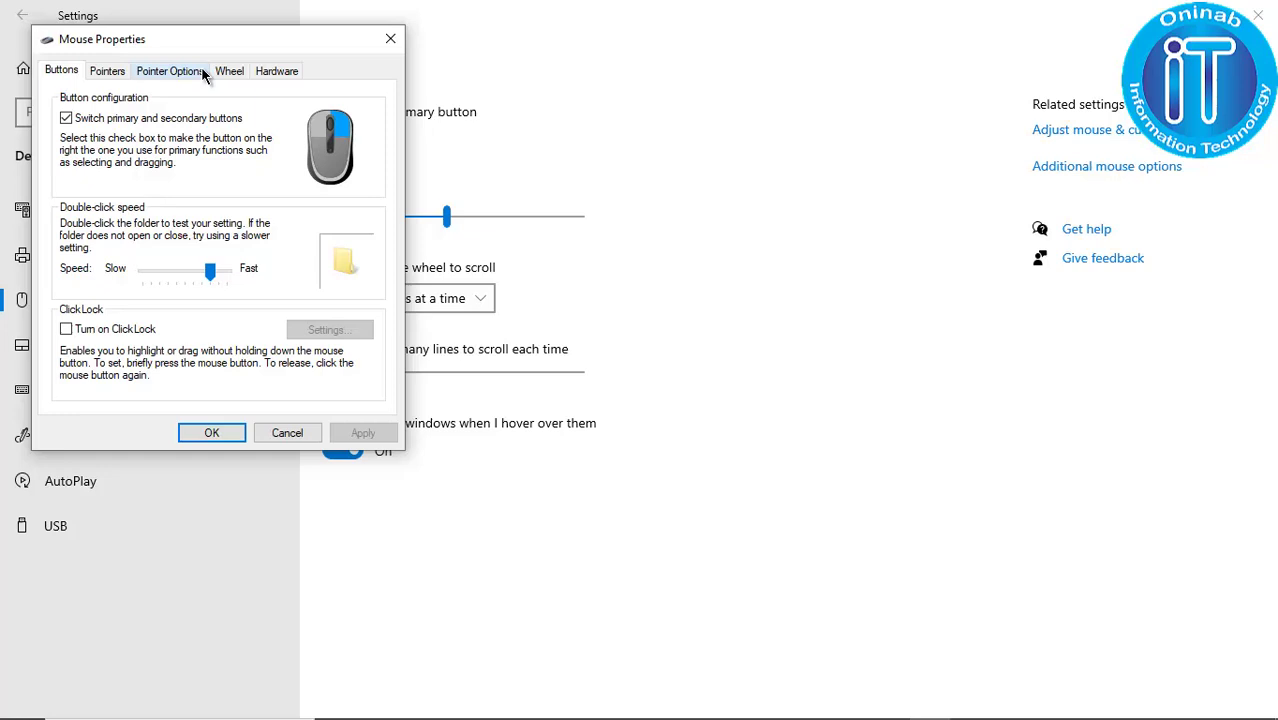
- On the Pointers tab, use the Windows Black scheme and browse the Cursors folder for a replacement
left_click(104, 74)
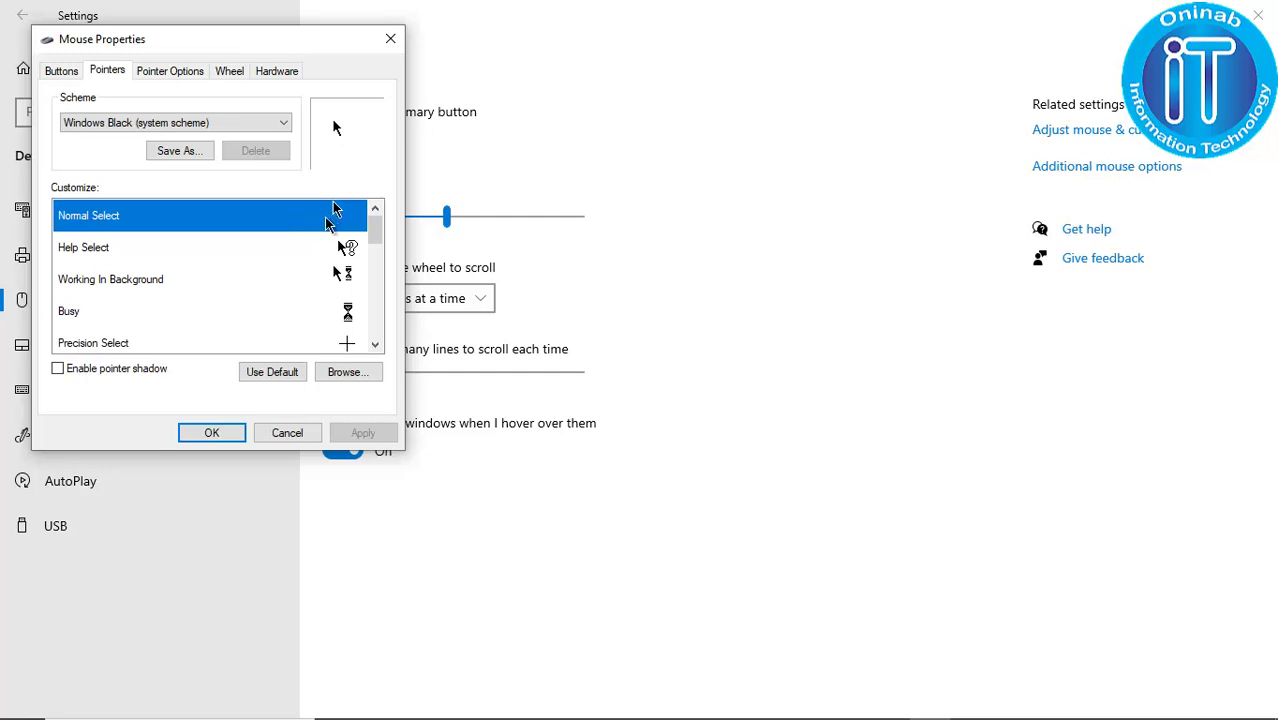
left_click(90, 276)
left_click(375, 345)
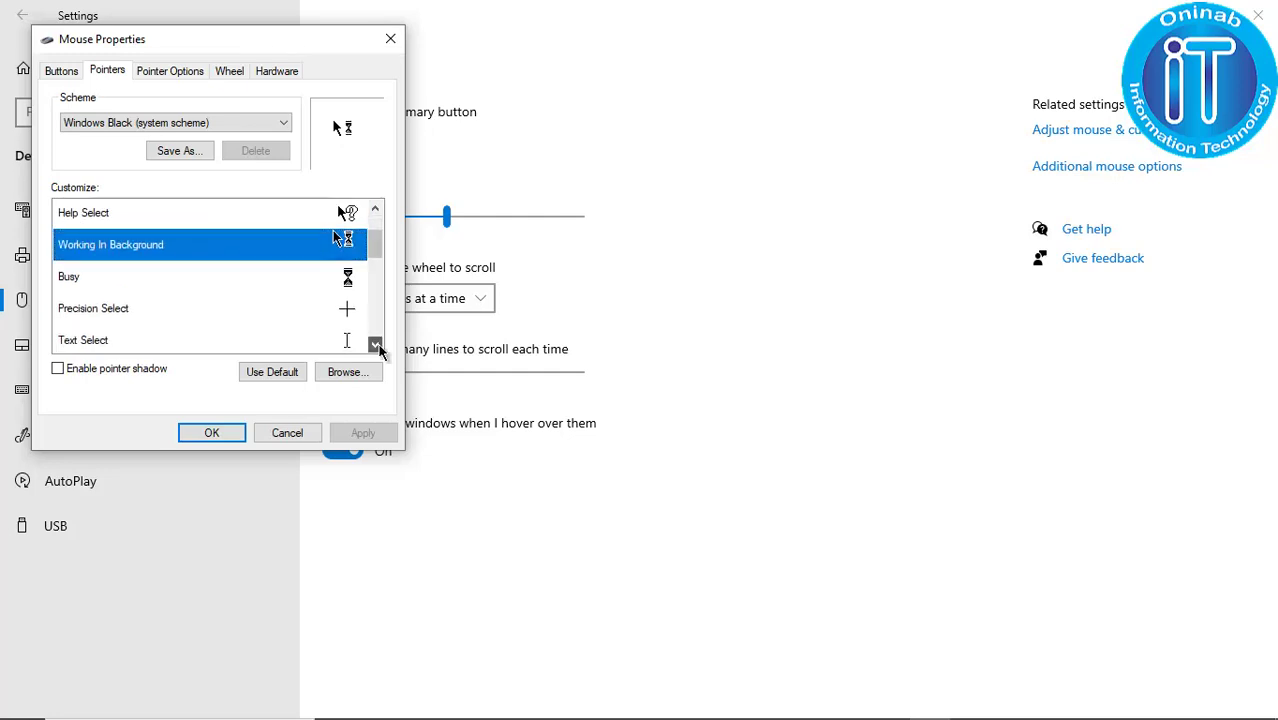
left_click(375, 345)
left_click(375, 345)
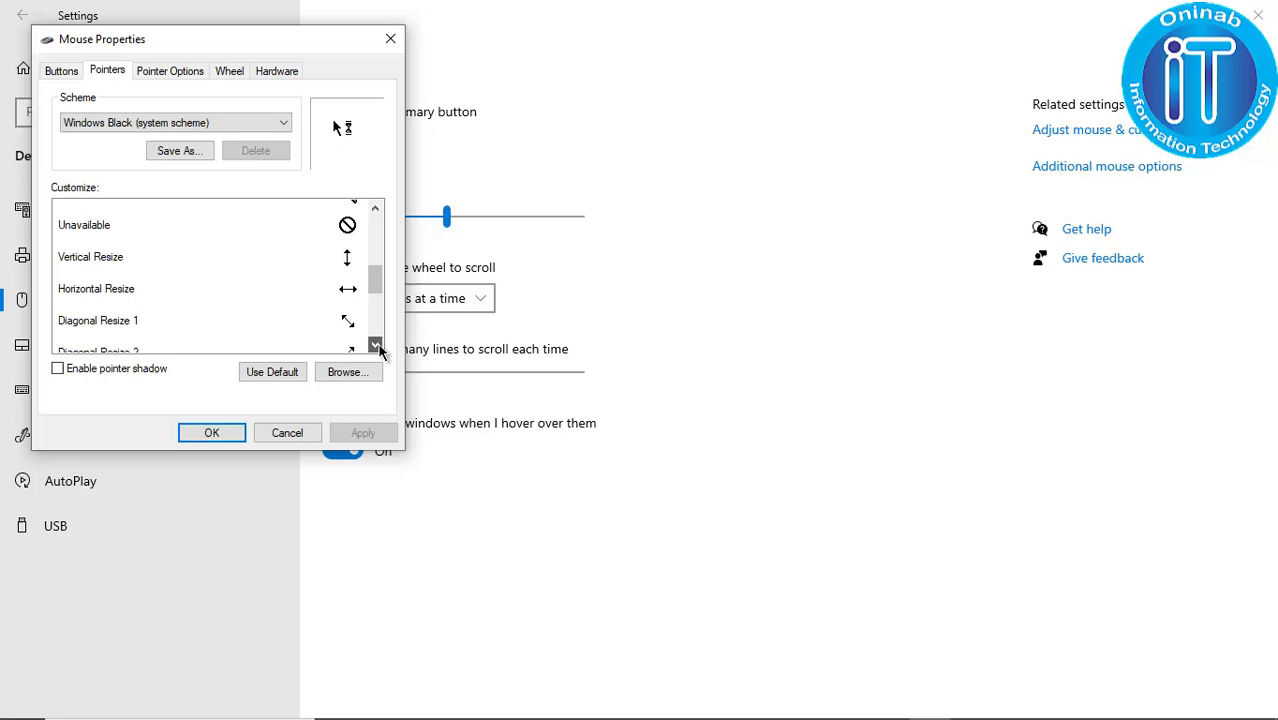
left_click(375, 345)
left_click(375, 345)
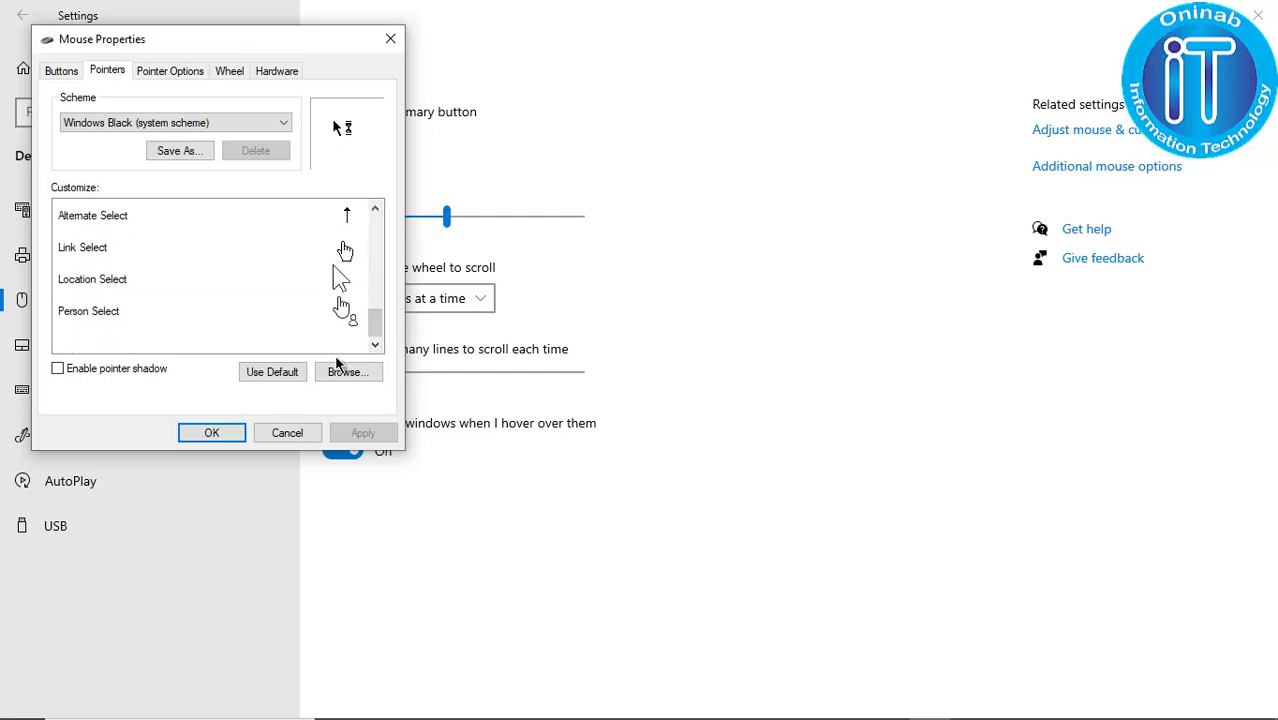
left_click(338, 371)
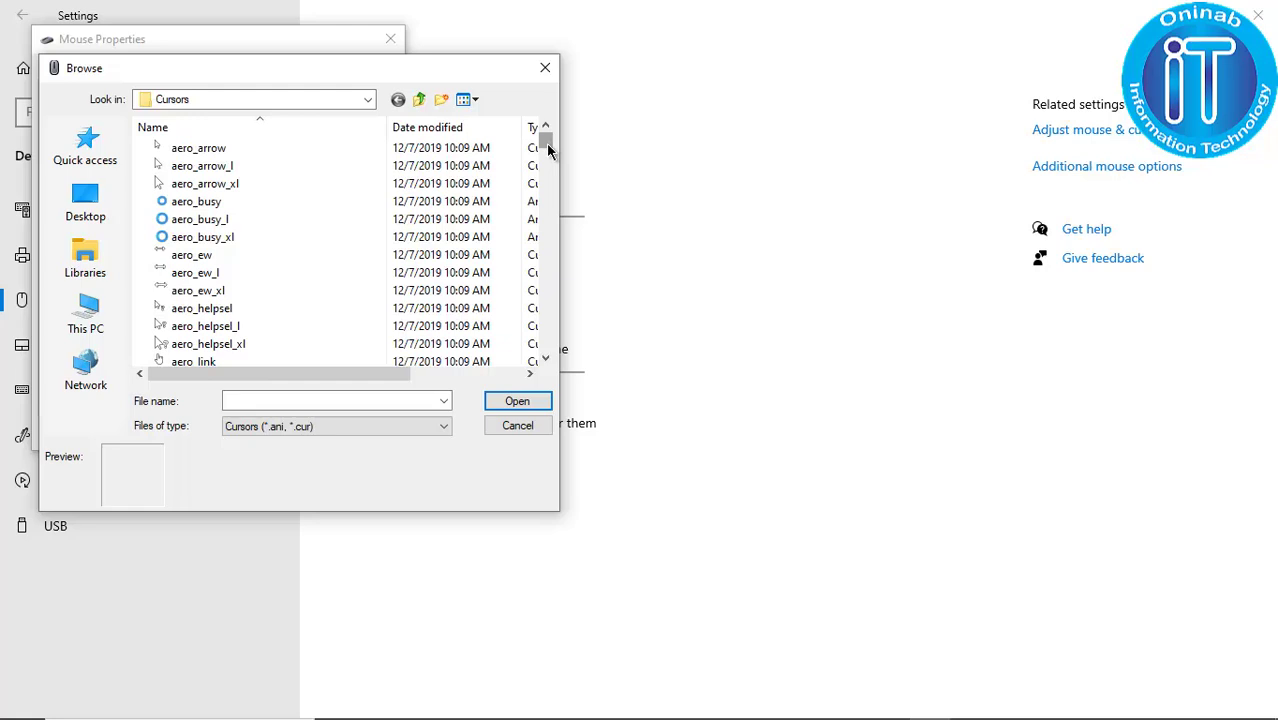
- Find the large black arrow cursor arrow_rl in the Cursors folder and open it as the pointer
left_click_drag(546, 143, 548, 161)
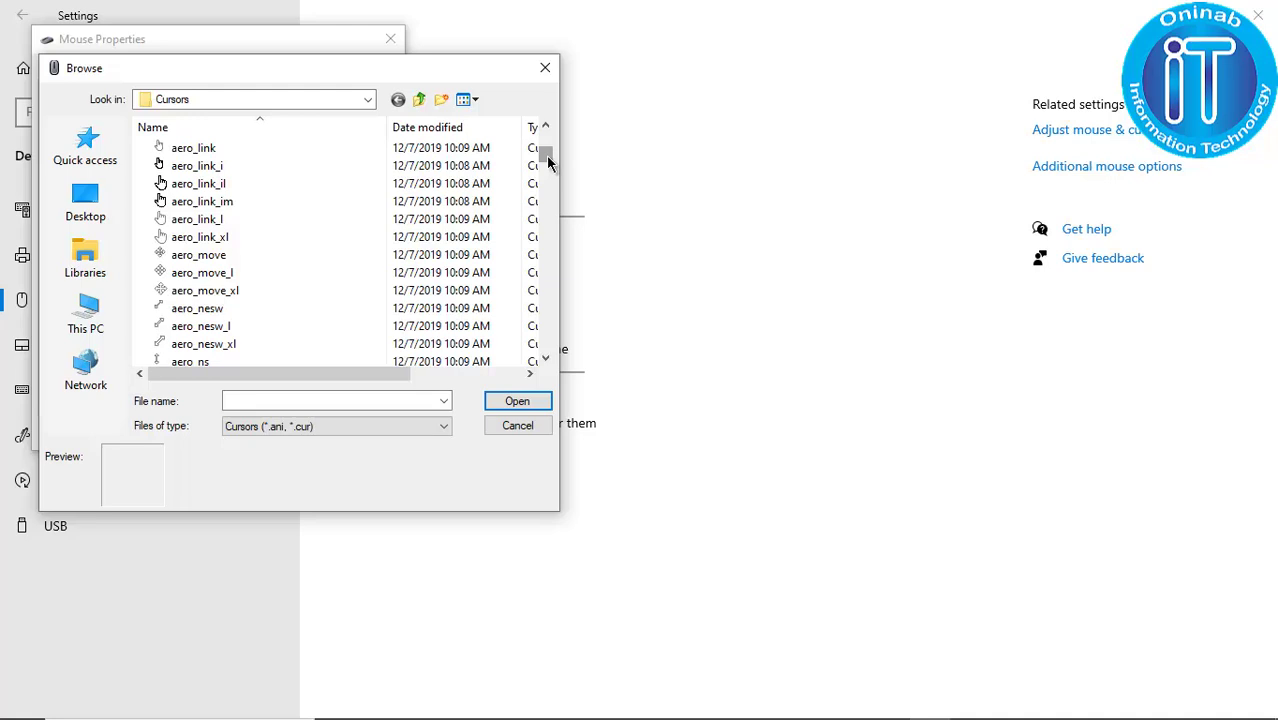
left_click(285, 201)
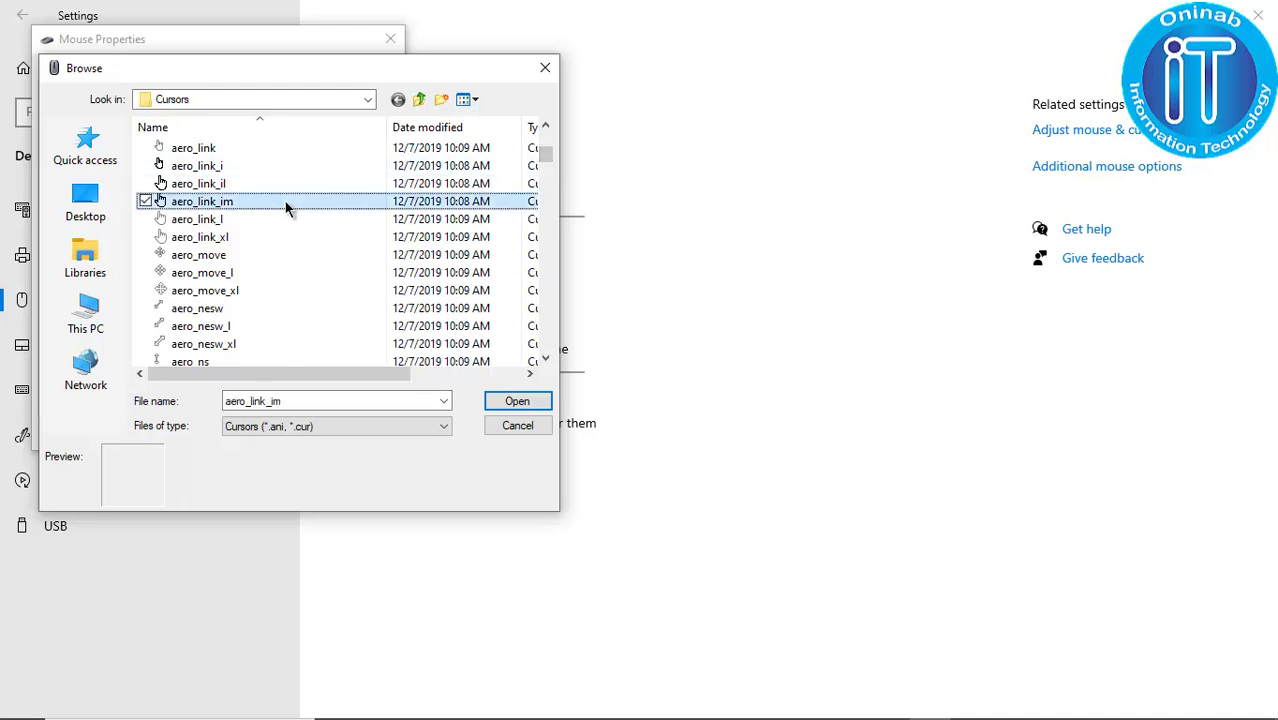
key("Down")
key("Down")
key("Down")
key("Down")
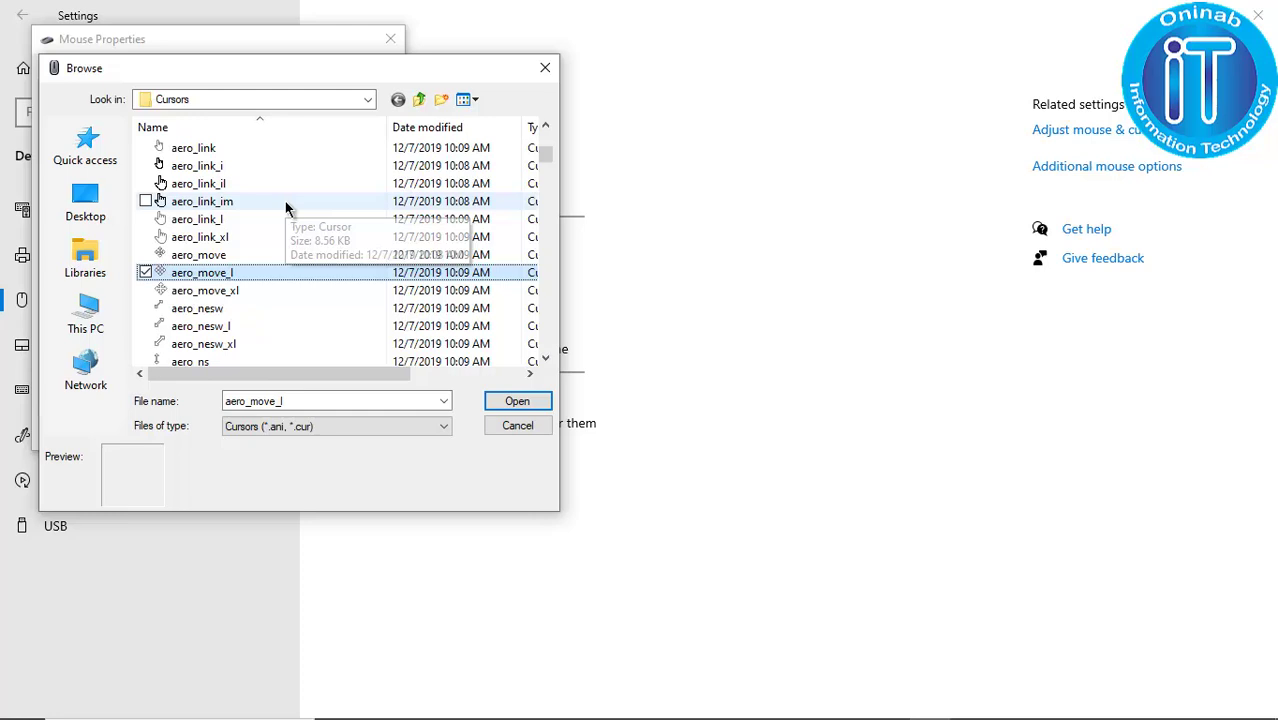
key("Down")
key("Down")
key("Down")
key("Down")
key("Down")
key("Down")
key("Down")
key("Down")
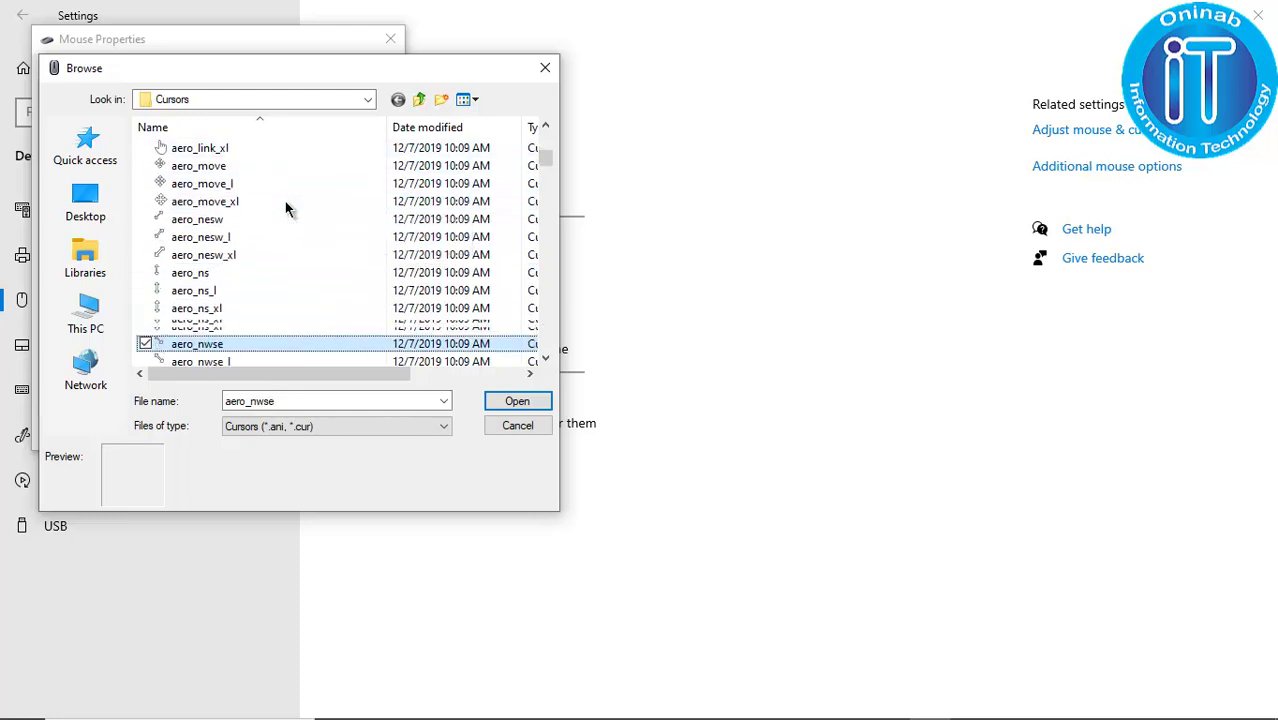
key("Down")
key("Down")
key("Down")
key("Down")
key("Down")
key("Down")
key("Down")
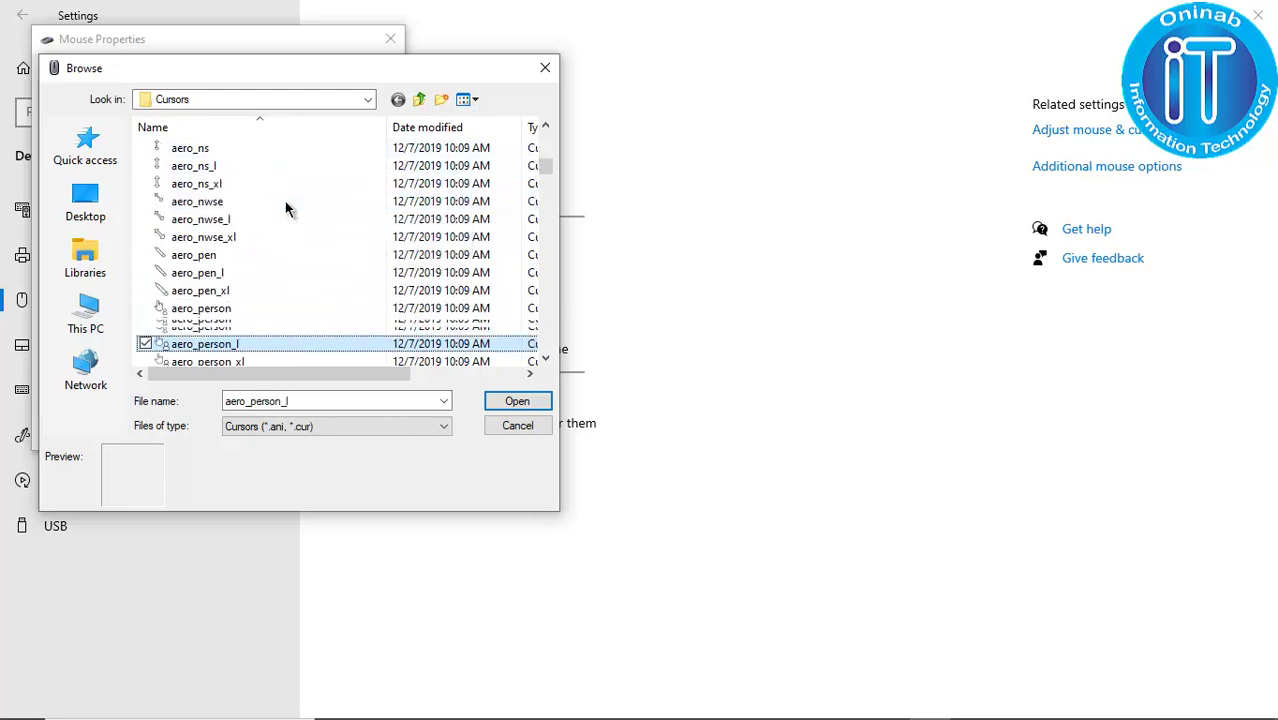
key("Down")
key("Down")
key("Down")
key("Down")
key("Down")
key("Down")
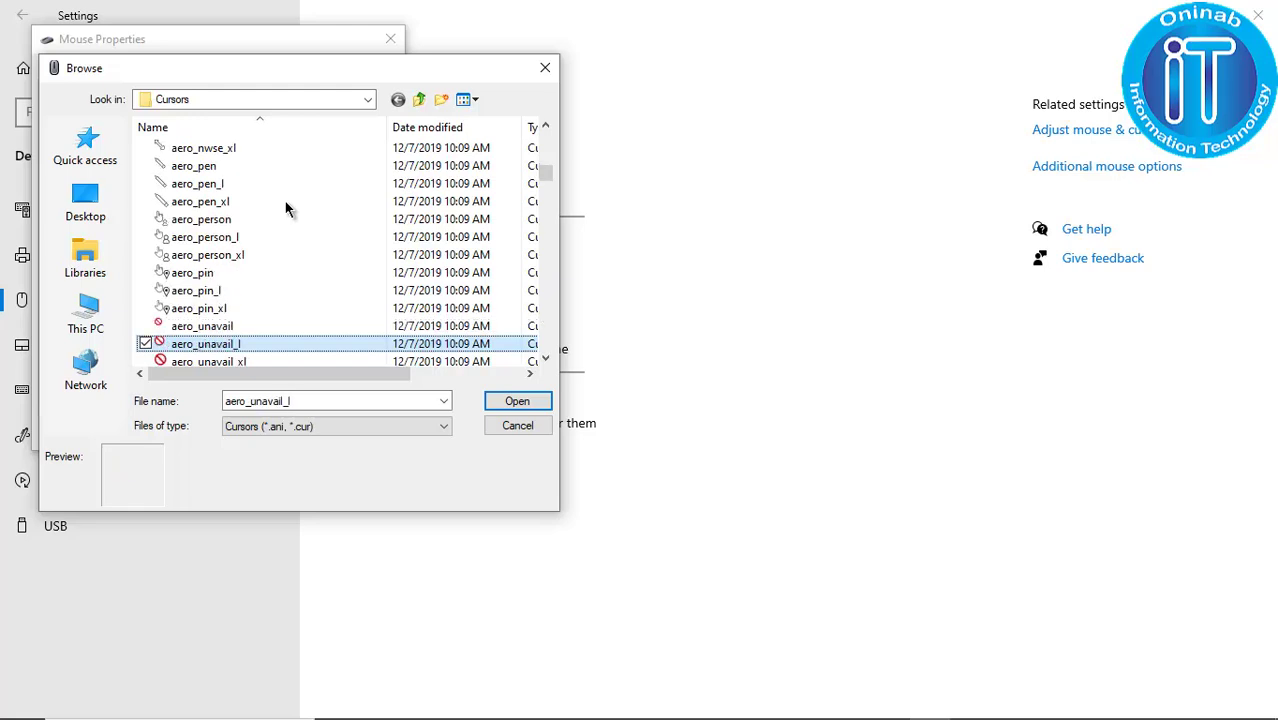
key("Down")
key("Down")
key("Down")
key("Down")
key("Down")
key("Down")
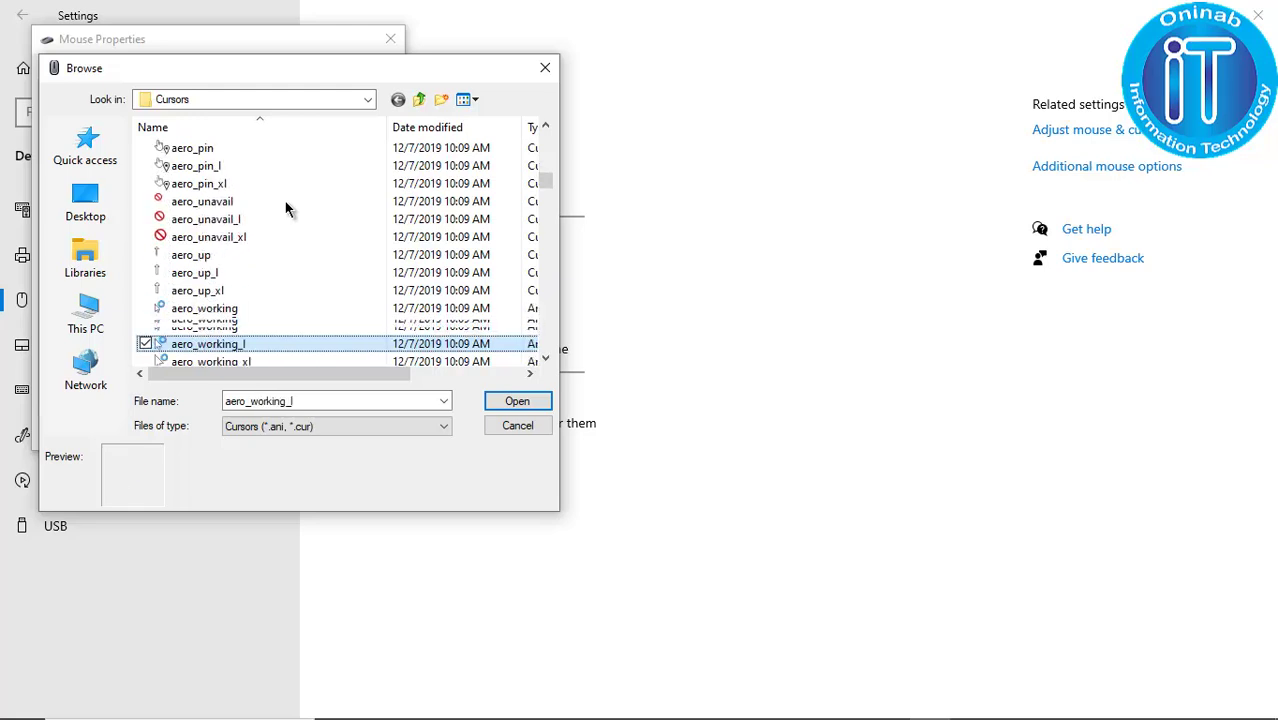
key("Down")
key("Down")
key("Down")
key("Down")
key("Down")
key("Down")
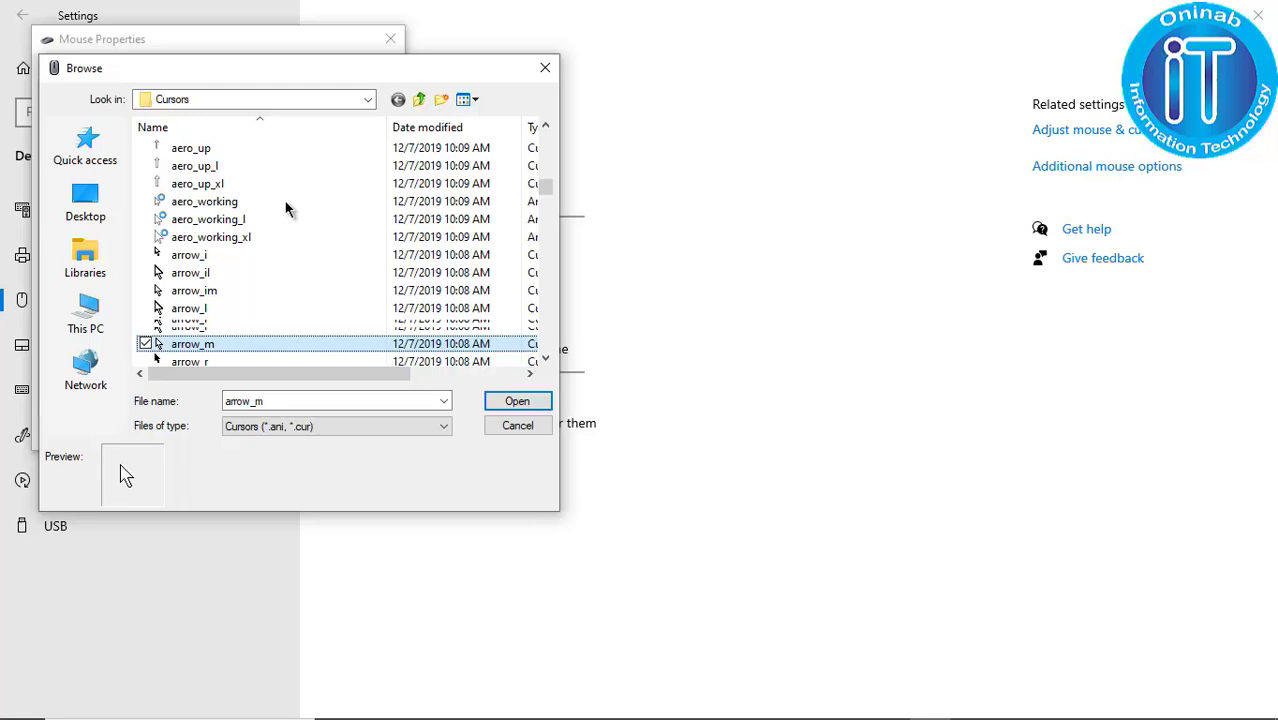
key("Down")
key("Down")
key("Down")
key("Down")
key("Down")
key("Down")
key("Down")
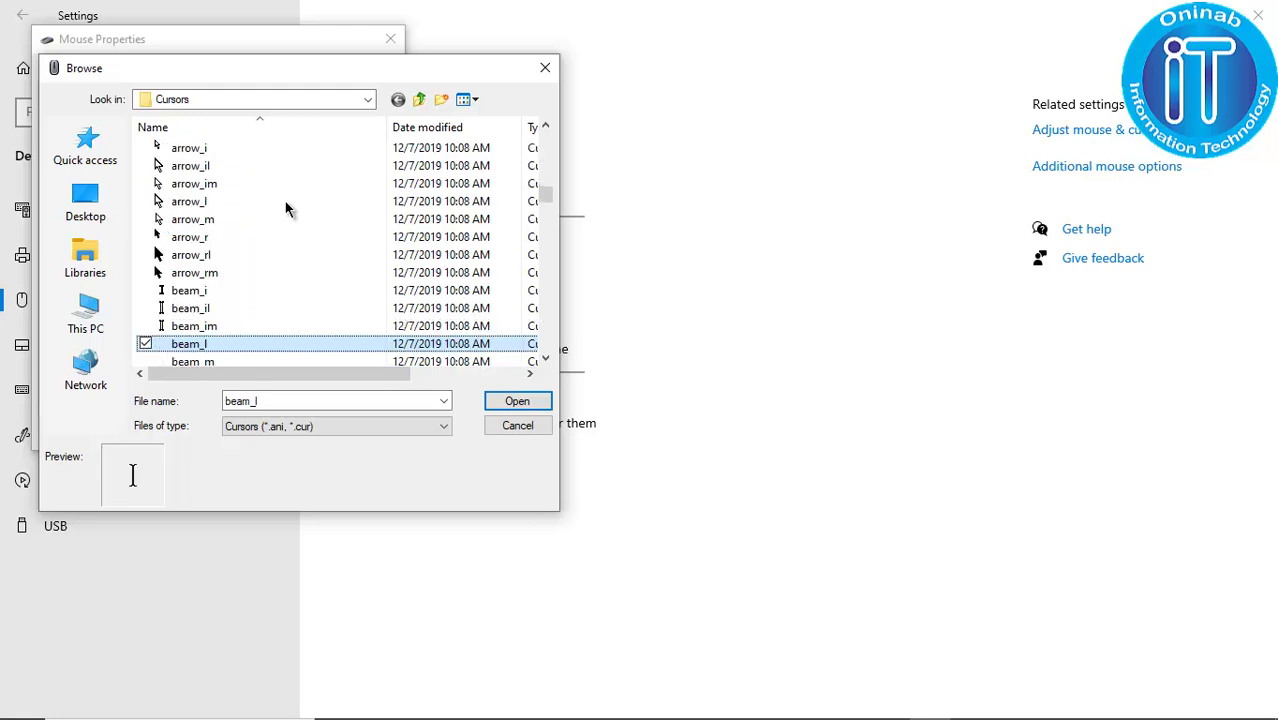
key("Down")
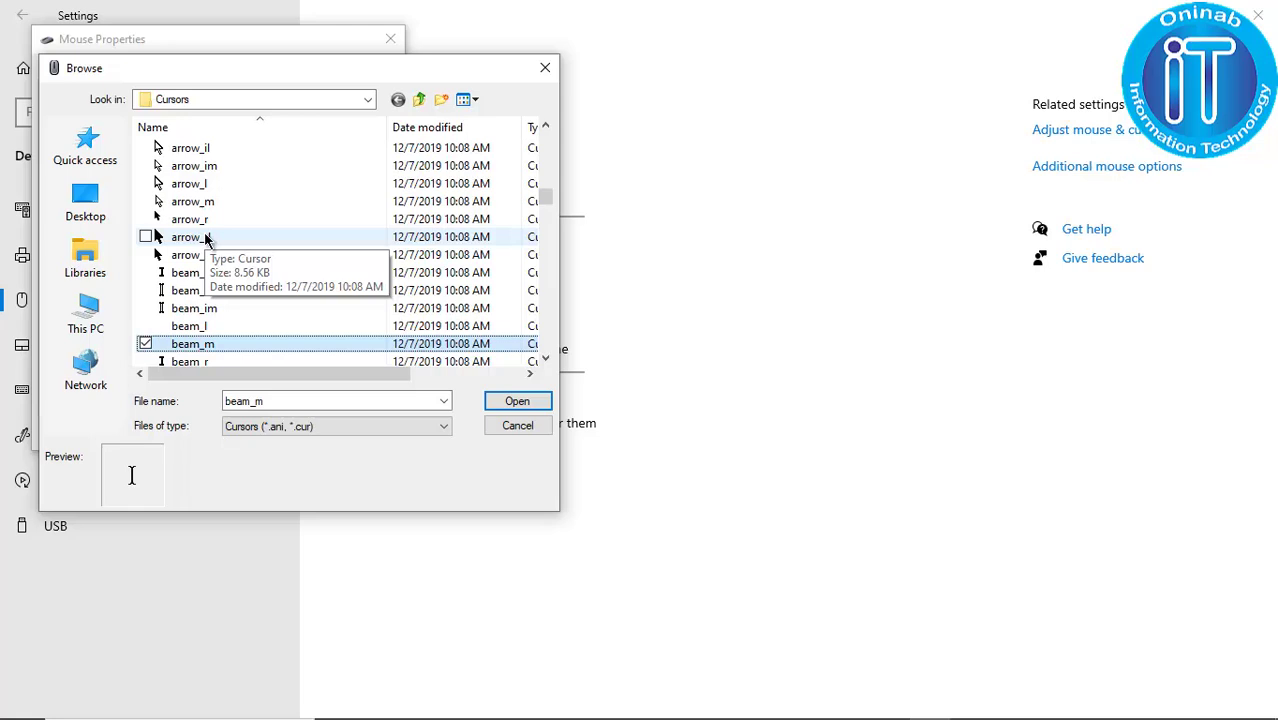
left_click(205, 237)
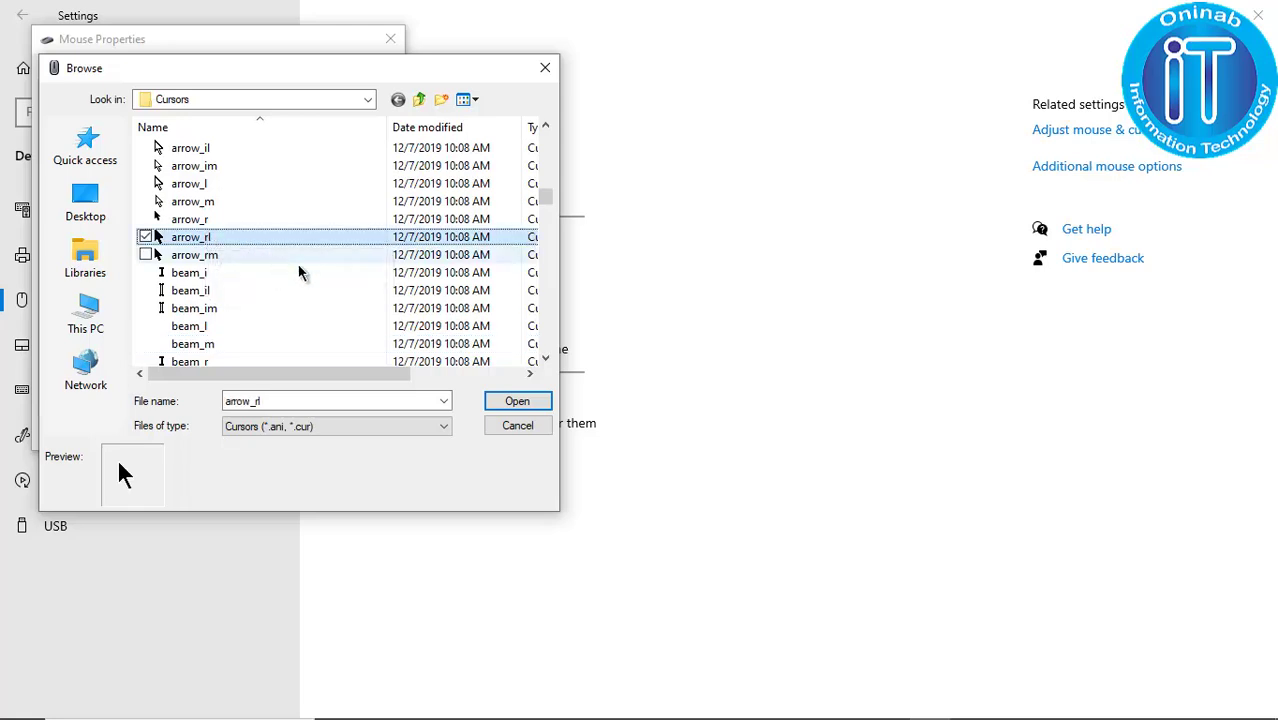
left_click(517, 401)
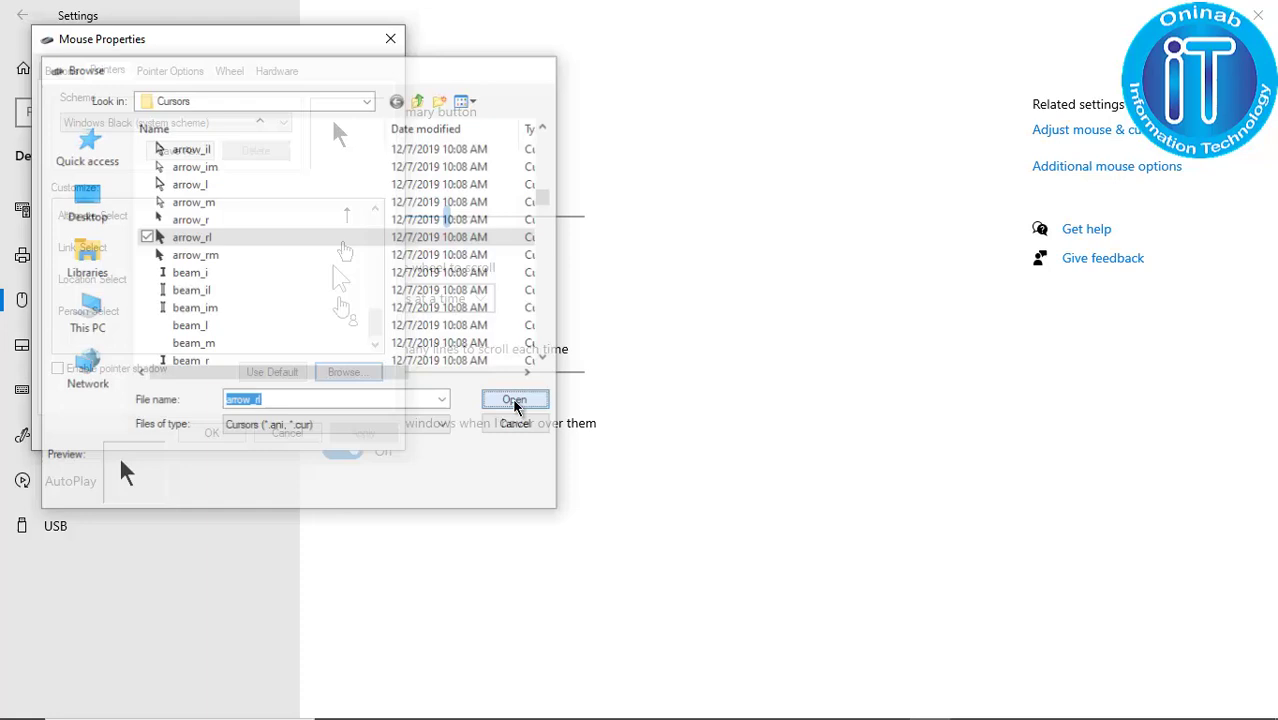
- Apply the arrow_rl pointer and close Mouse Properties with OK
left_click(363, 433)
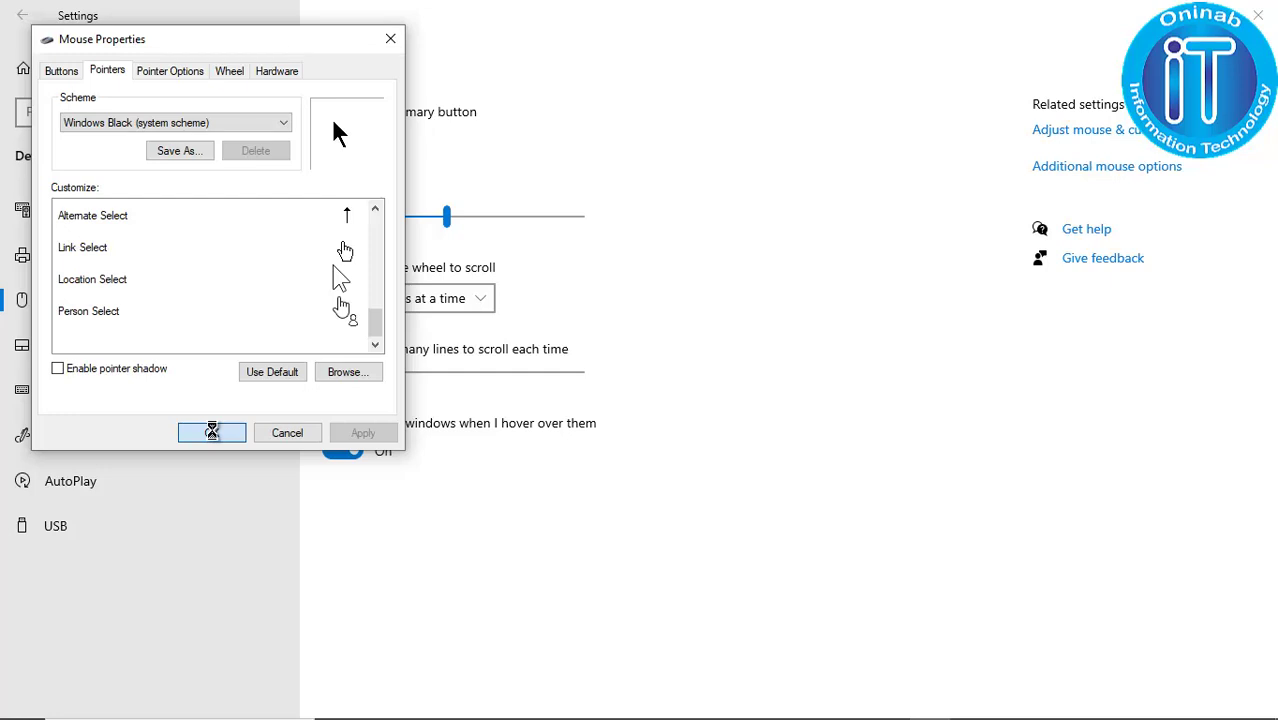
left_click(212, 432)
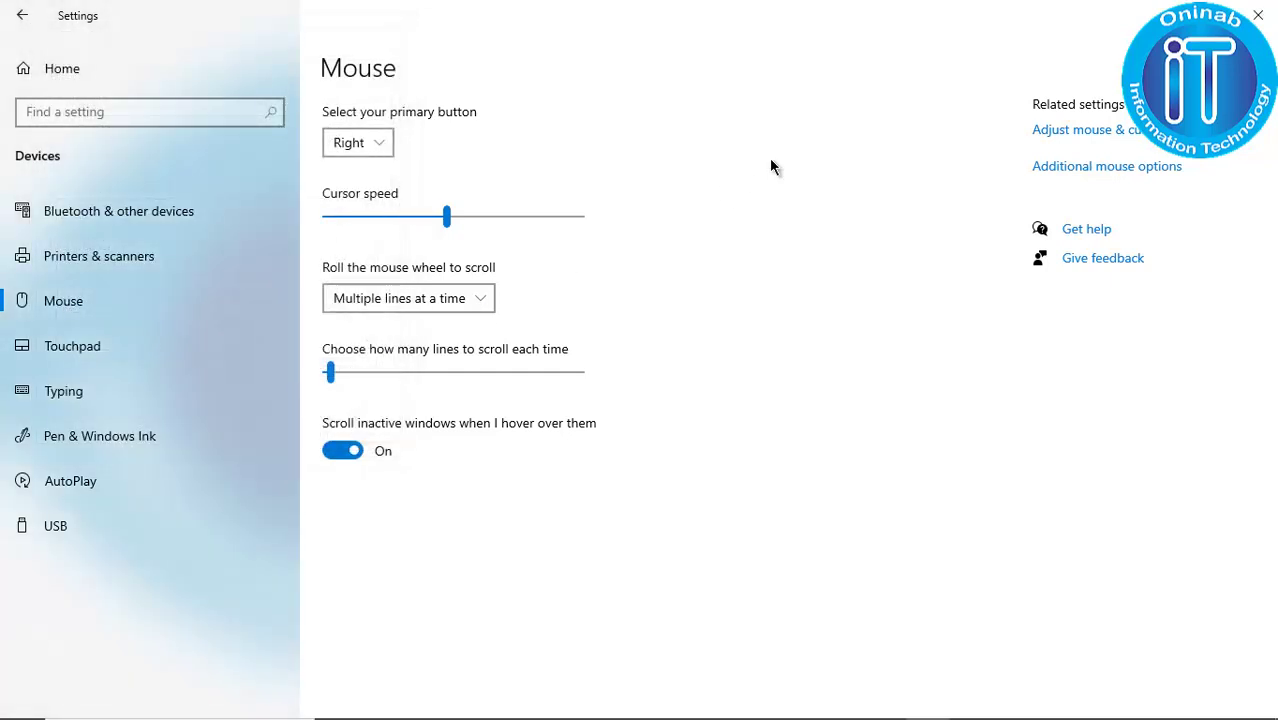